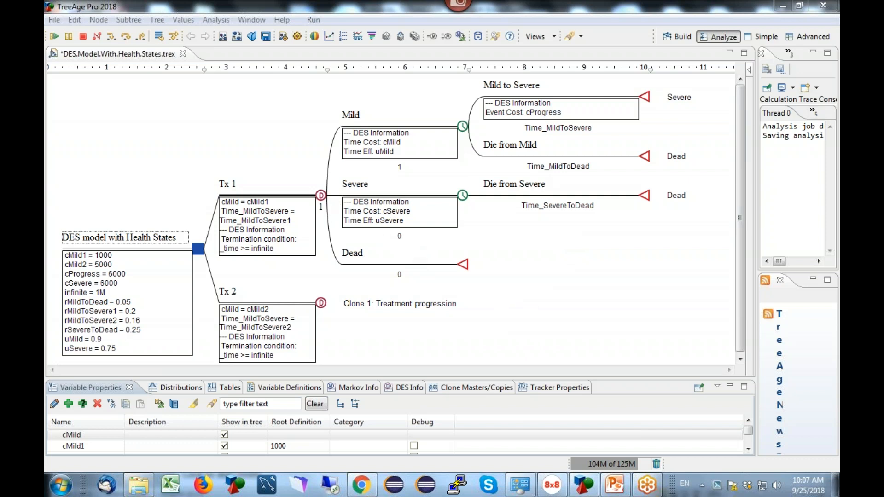
# Show the project files and locate DES.Model.With.Health.States.trex among the Discrete Event Simulation example models.
pyautogui.moveTo(755, 132); pyautogui.dragTo(643, 132)
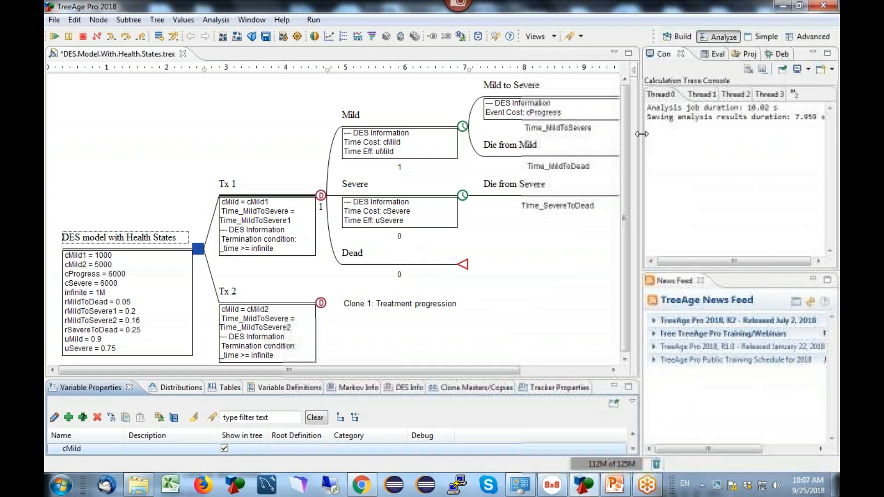
pyautogui.click(752, 57)
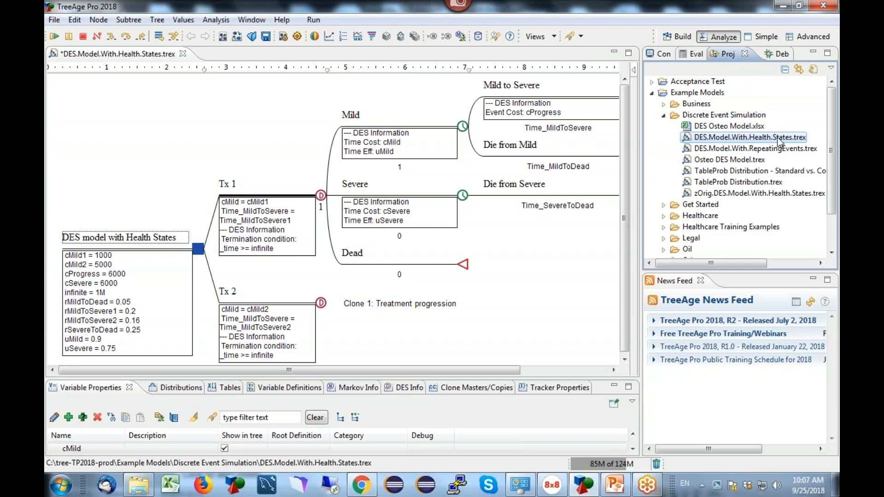
pyautogui.moveTo(639, 162); pyautogui.dragTo(734, 163)
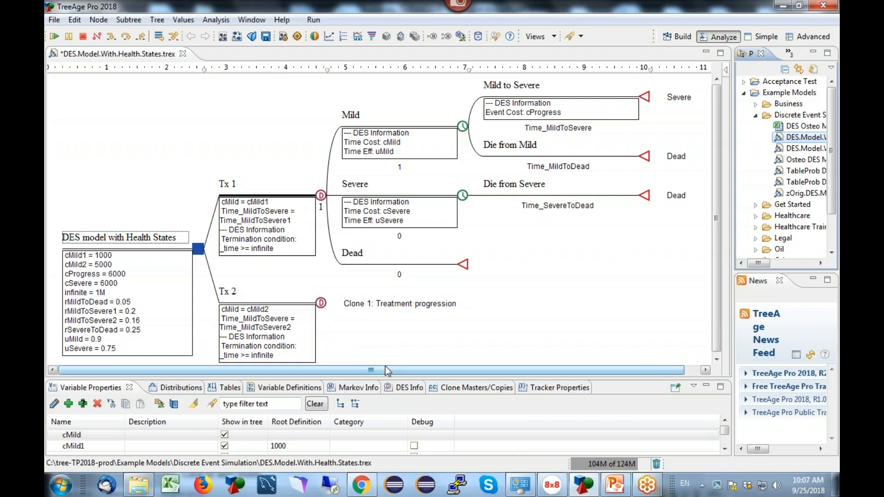
# Examine the model's variables and their root definitions alongside the Tx 1 and Tx 2 branches of the tree.
pyautogui.moveTo(391, 375); pyautogui.dragTo(399, 277)
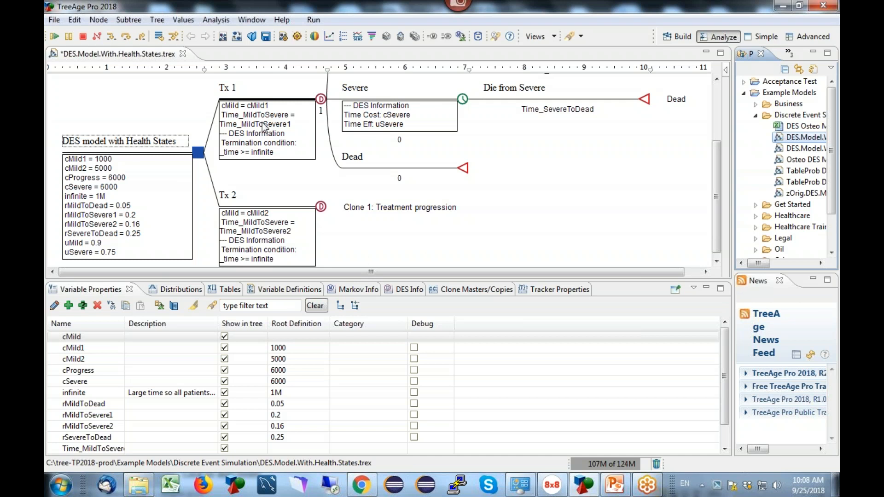
pyautogui.moveTo(717, 156); pyautogui.dragTo(716, 116)
pyautogui.moveTo(717, 147); pyautogui.dragTo(716, 192)
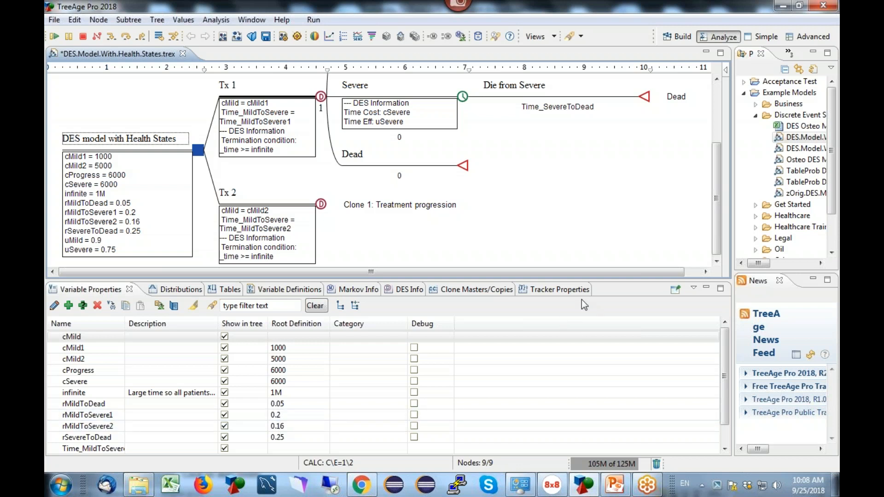
pyautogui.moveTo(608, 282); pyautogui.dragTo(607, 384)
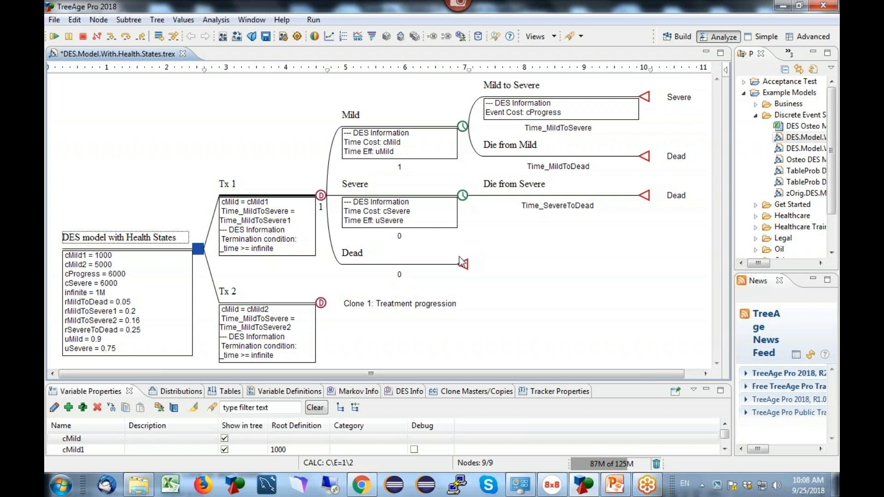
# Select the Mild node and display the model's list of distributions with more room below the tree.
pyautogui.click(394, 129)
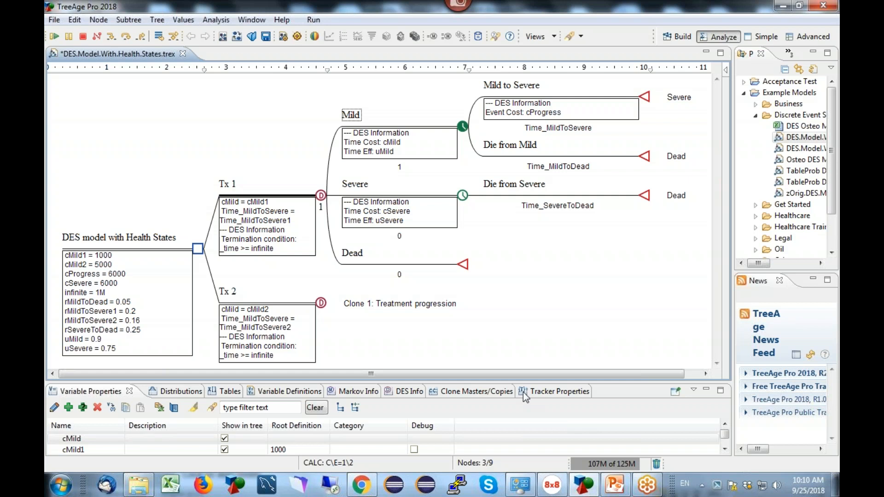
pyautogui.moveTo(610, 382); pyautogui.dragTo(283, 263)
pyautogui.click(169, 272)
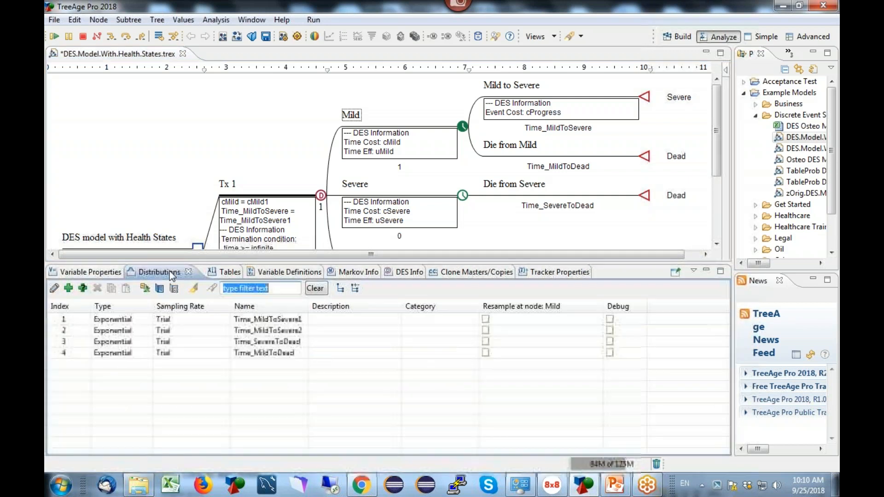
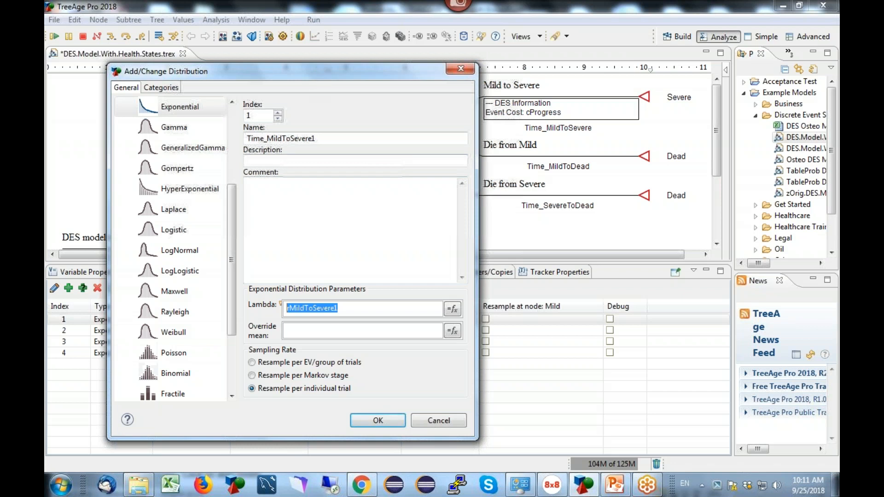
# Review the Time_MildToSevere1 exponential distribution's parameters without changing them, check the variable definitions and return to the distributions list.
pyautogui.moveTo(301, 72); pyautogui.dragTo(403, 84)
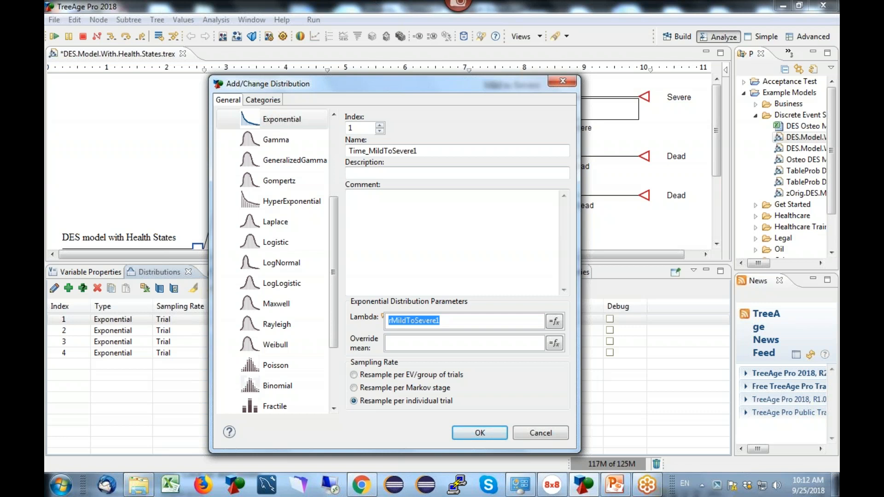
pyautogui.click(548, 433)
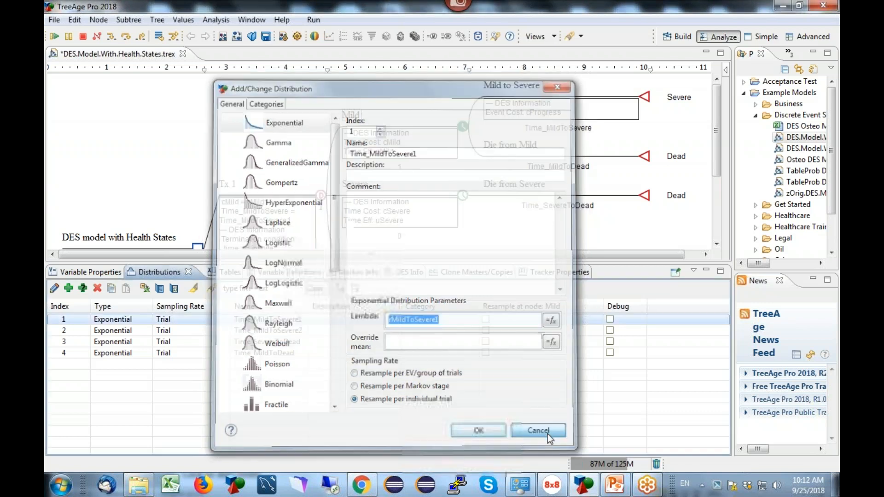
pyautogui.click(96, 273)
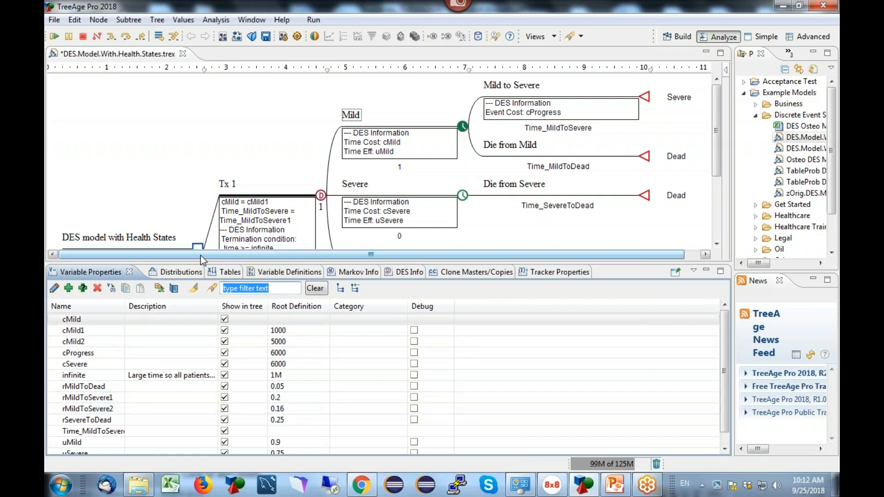
pyautogui.click(168, 272)
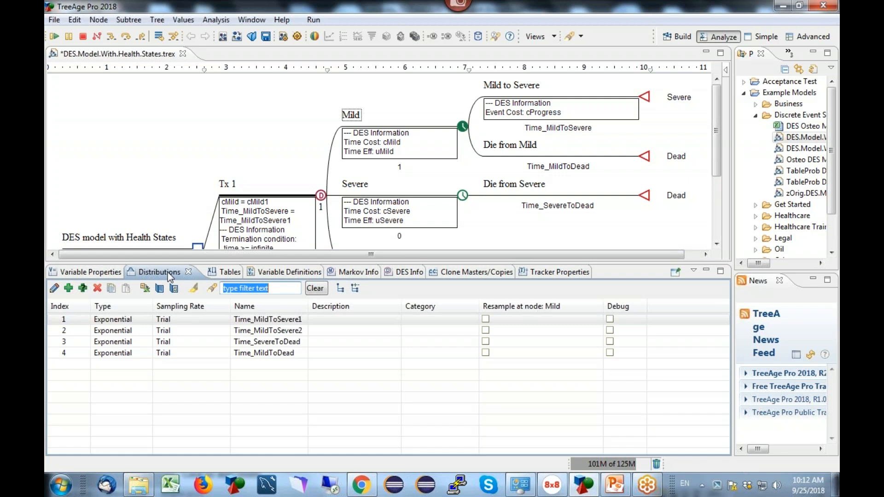
# Graph 1000 samples of the Time_MildToSevere1 distribution as a default histogram, enlarge the chart area to examine it, and close the chart.
pyautogui.click(51, 318)
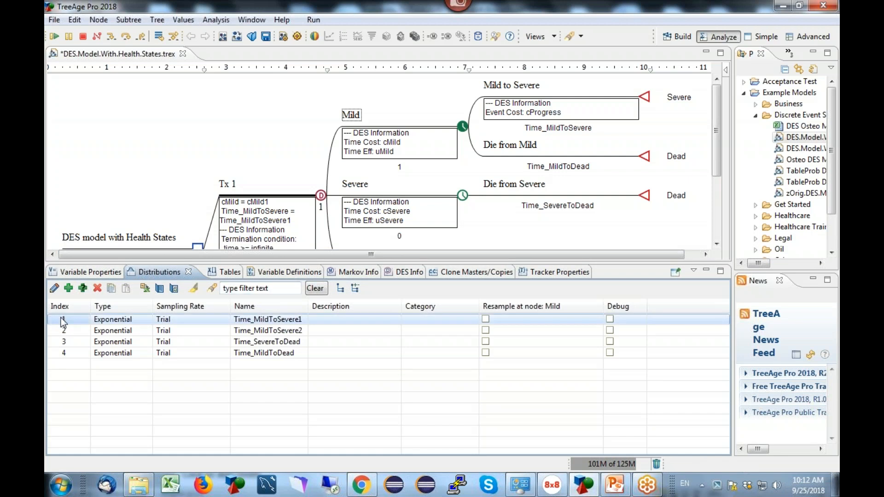
pyautogui.click(174, 289)
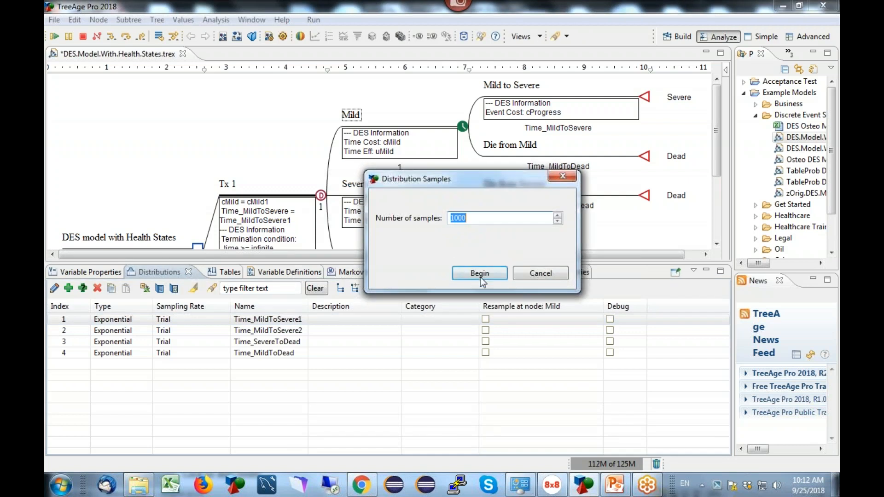
pyautogui.click(480, 274)
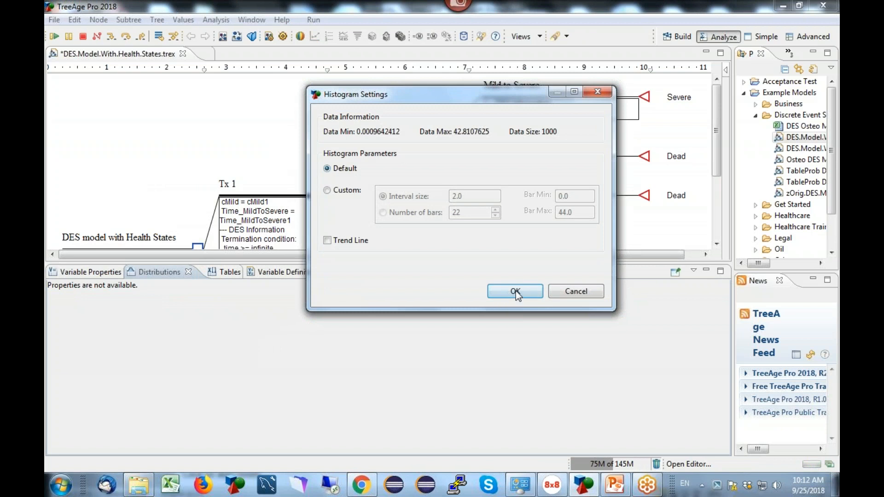
pyautogui.click(515, 293)
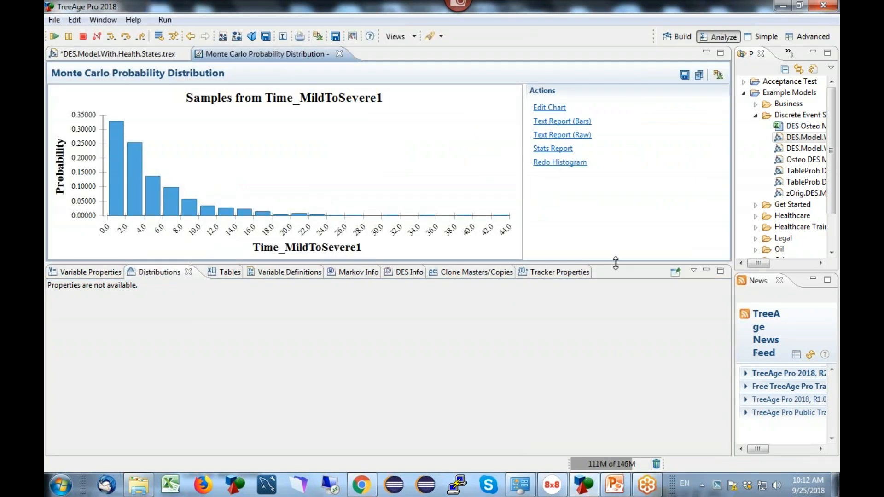
pyautogui.moveTo(617, 268); pyautogui.dragTo(617, 350)
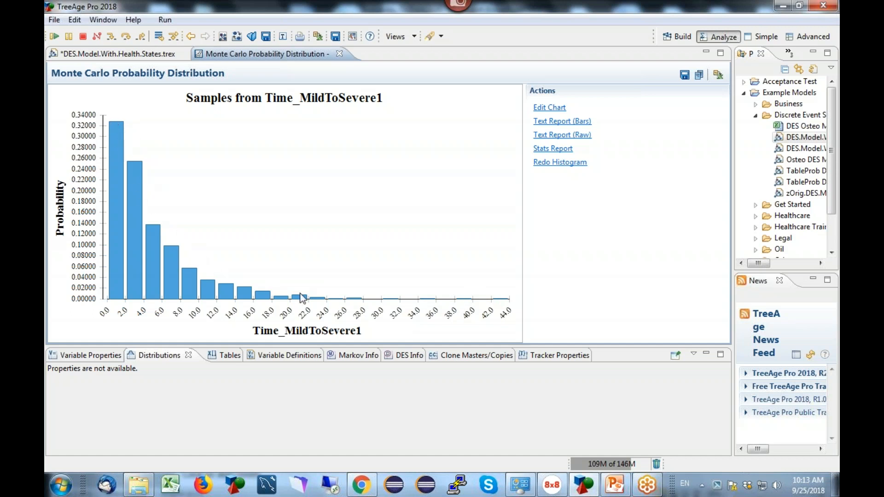
pyautogui.click(340, 53)
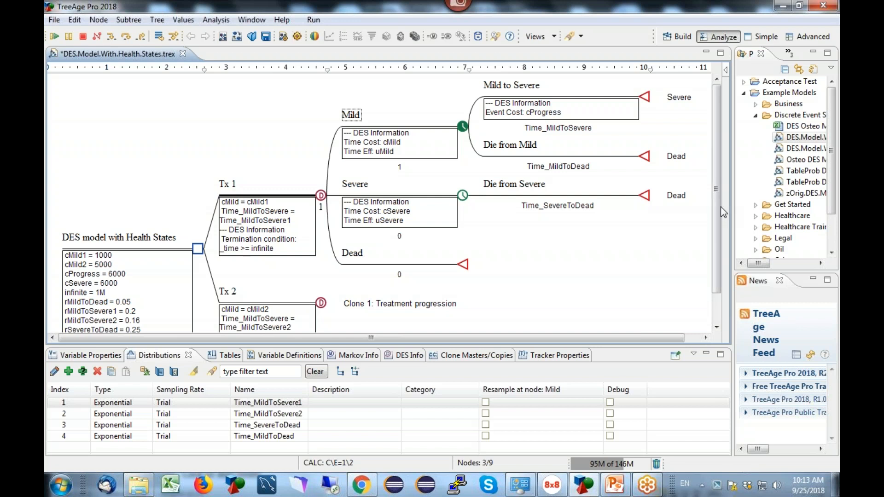
# Look over the whole tree from the root definitions to the Mild to Severe event and select the root decision node.
pyautogui.moveTo(717, 208); pyautogui.dragTo(715, 240)
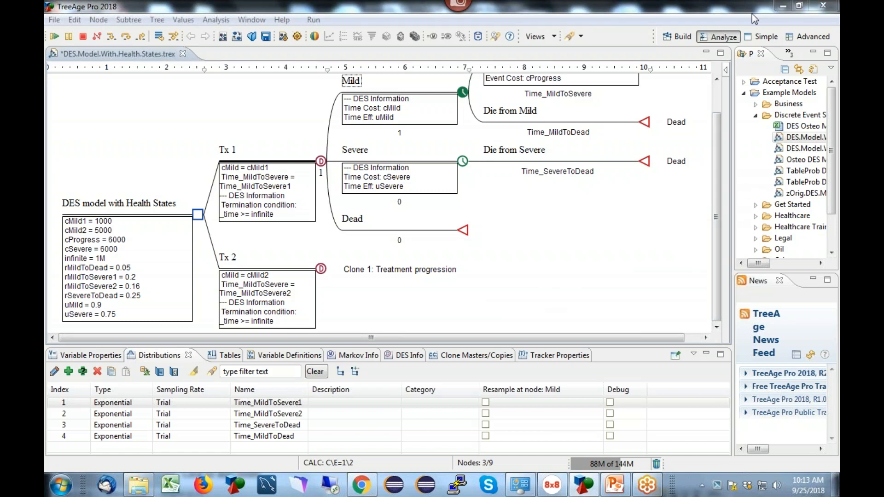
pyautogui.moveTo(716, 223); pyautogui.dragTo(715, 191)
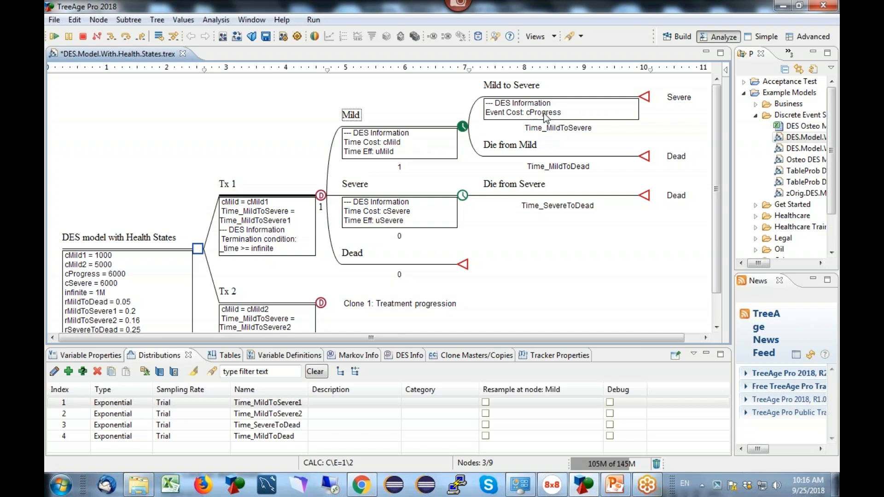
pyautogui.click(198, 248)
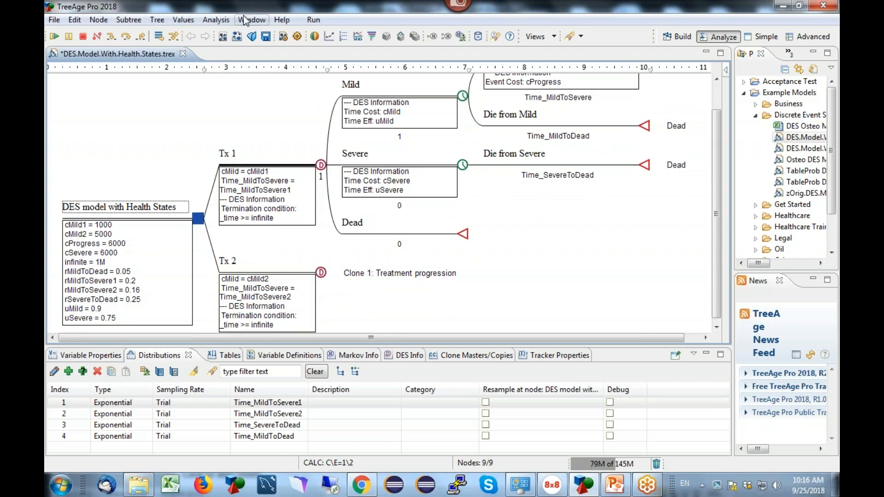
# Review the Time Reporting Selection and payoff Discounting settings in the tree preferences, and leave without applying changes.
pyautogui.click(220, 20)
pyautogui.moveTo(240, 69)
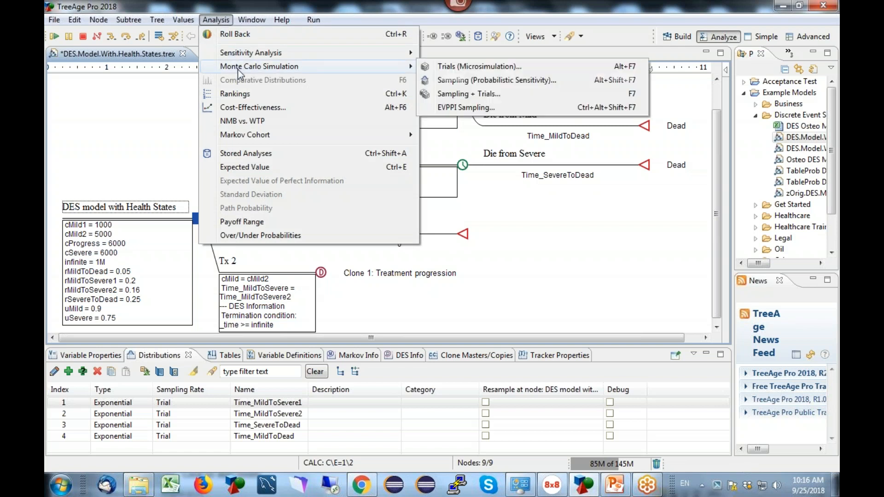
pyautogui.moveTo(158, 20)
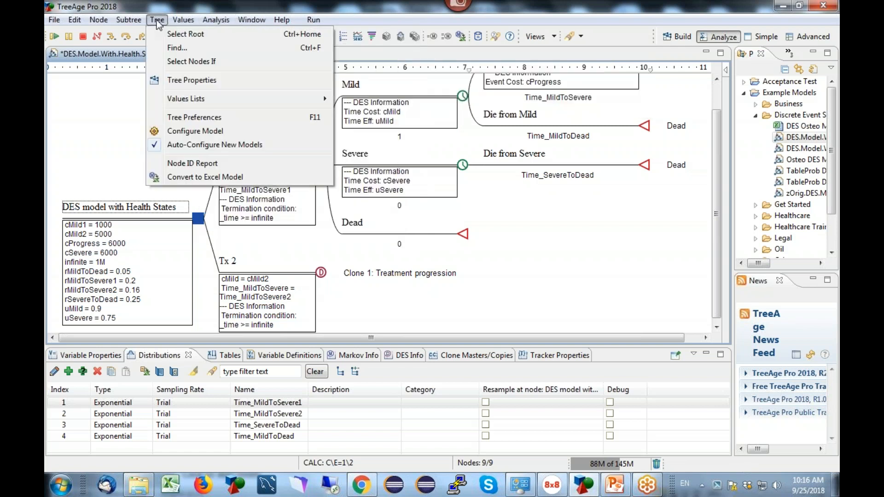
pyautogui.click(186, 117)
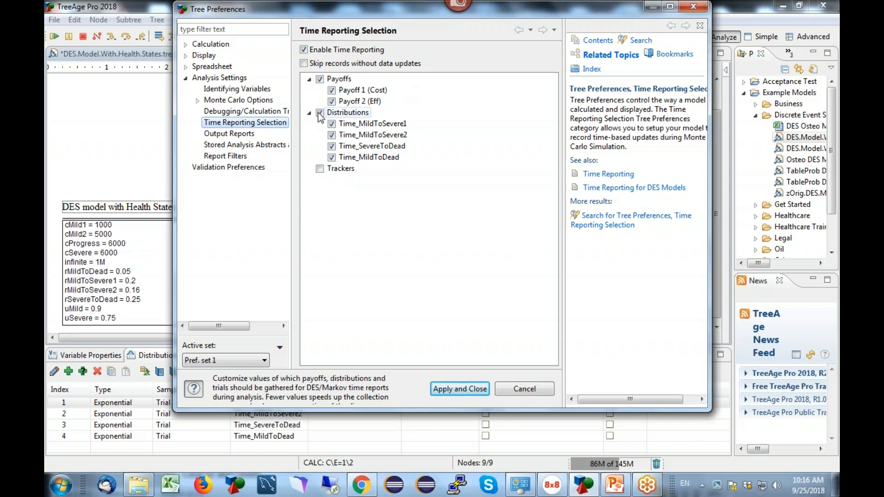
pyautogui.click(186, 44)
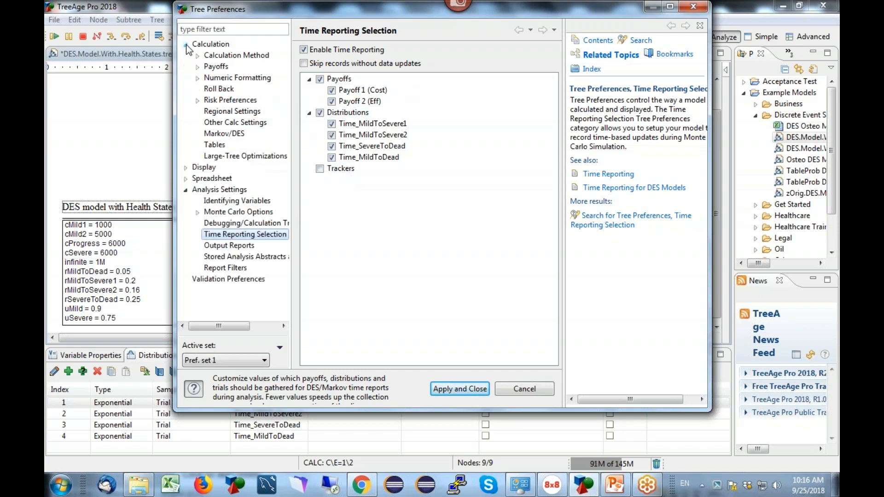
pyautogui.click(198, 68)
pyautogui.click(237, 78)
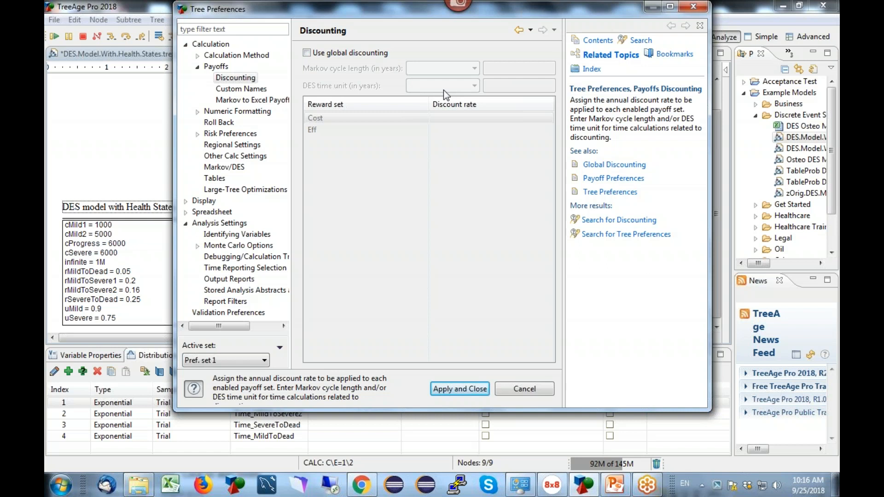
pyautogui.click(535, 393)
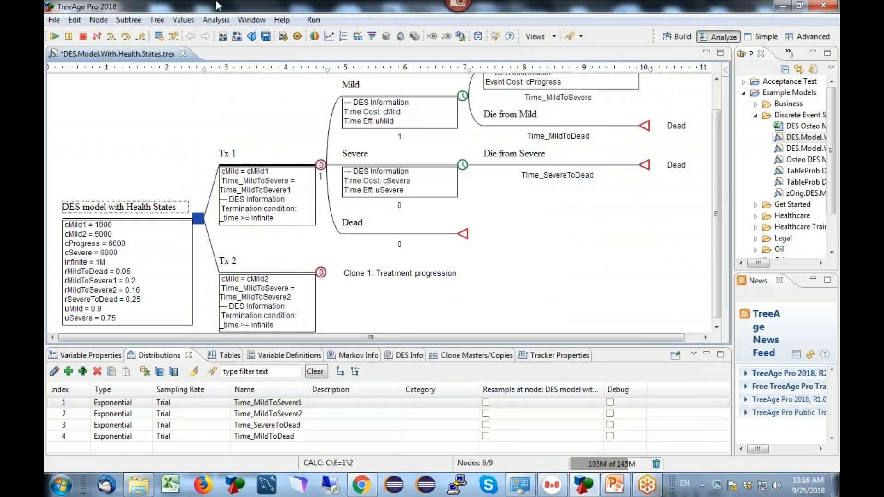
# Run a Monte Carlo microsimulation of the model with 1000 trials.
pyautogui.click(217, 21)
pyautogui.moveTo(242, 68)
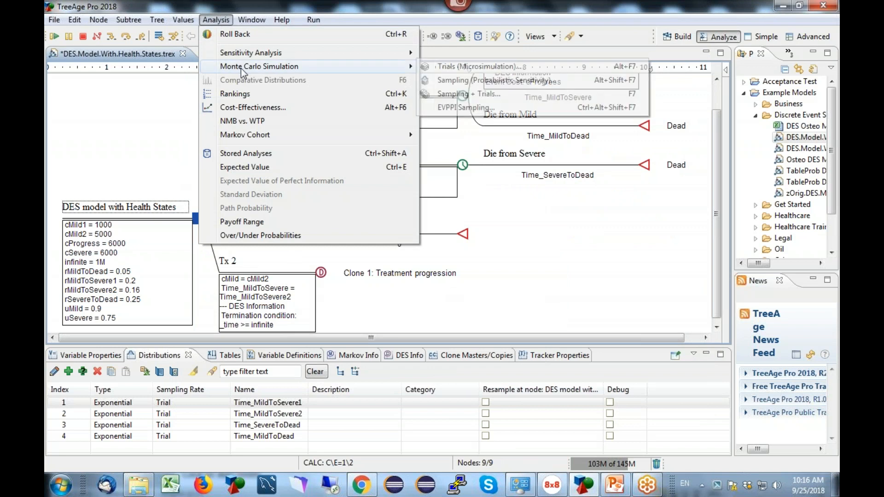
pyautogui.click(479, 67)
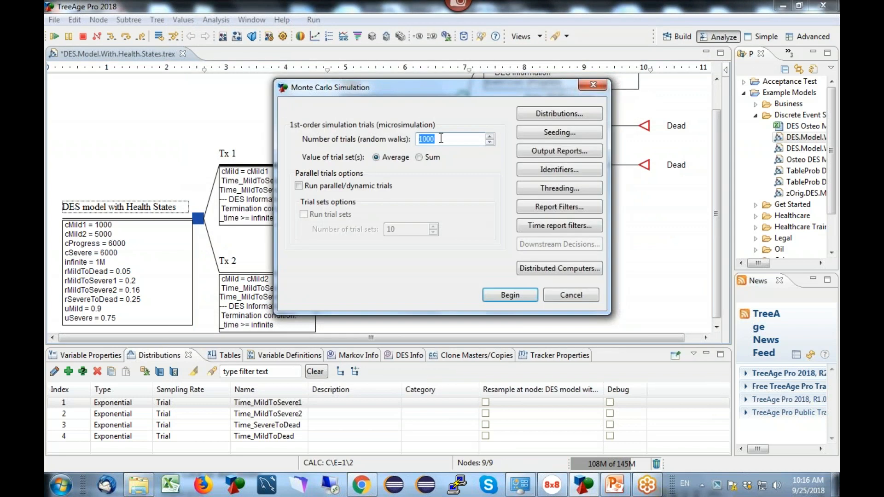
pyautogui.click(510, 295)
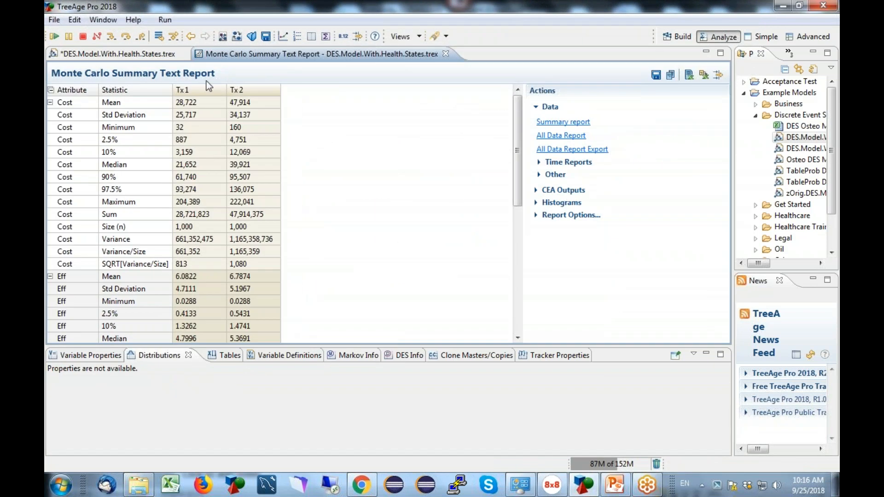
# Compare the simulation summary with the model tree and open the time report of individual trials for Tx 1.
pyautogui.click(137, 52)
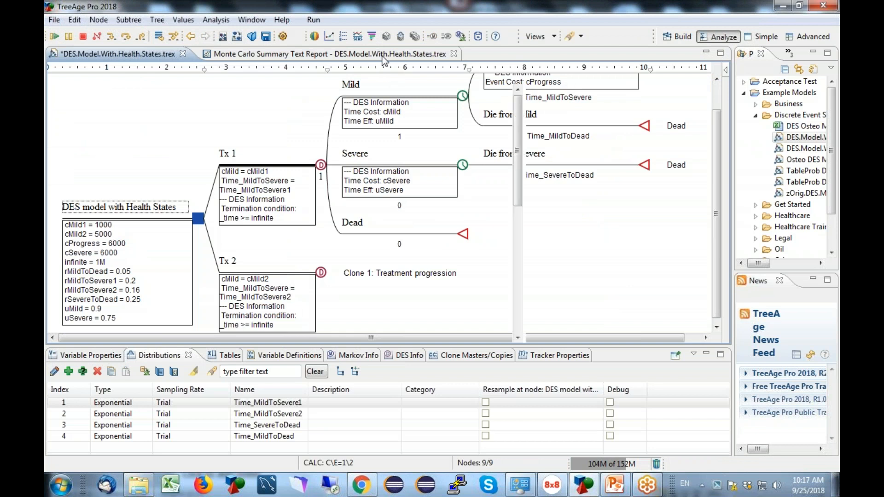
pyautogui.click(383, 56)
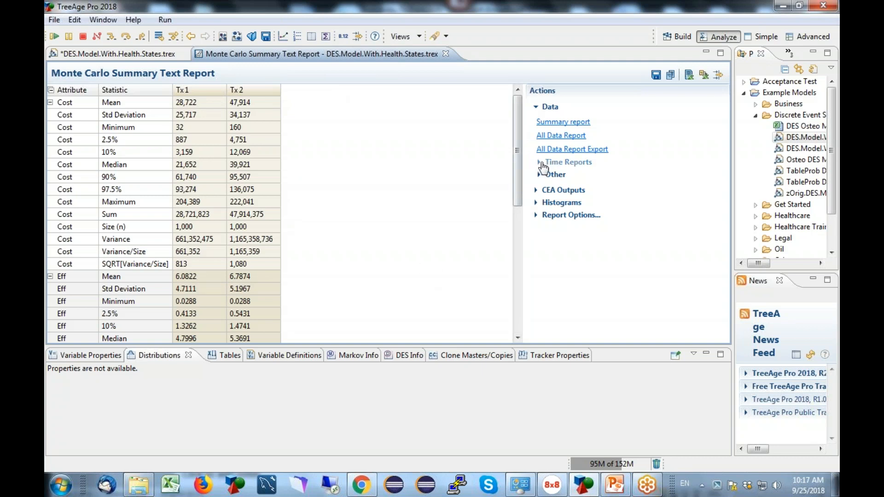
pyautogui.click(541, 163)
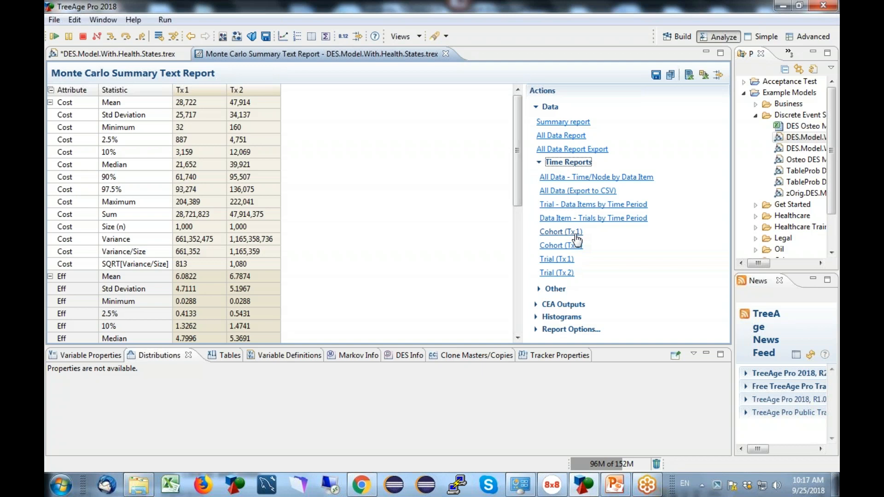
pyautogui.click(557, 259)
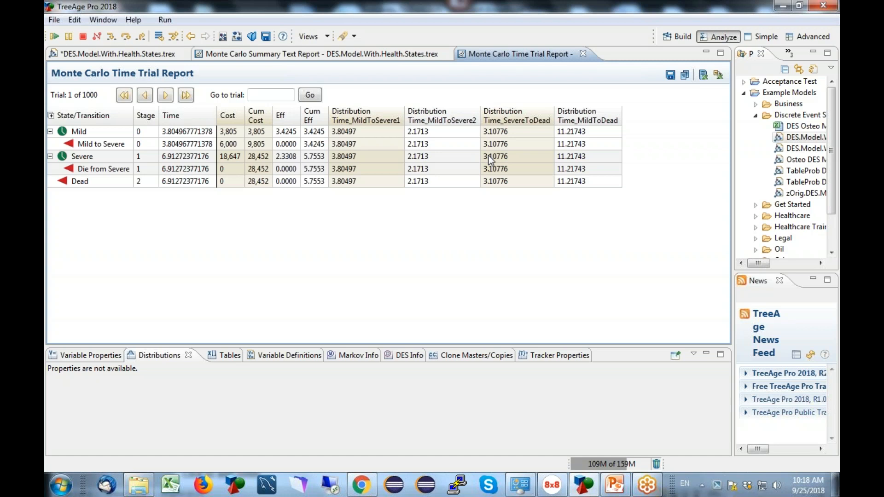
# Step through the individual Tx 1 trials up to trial 9, examining states, times and sampled distributions, and close the trial report.
pyautogui.click(166, 95)
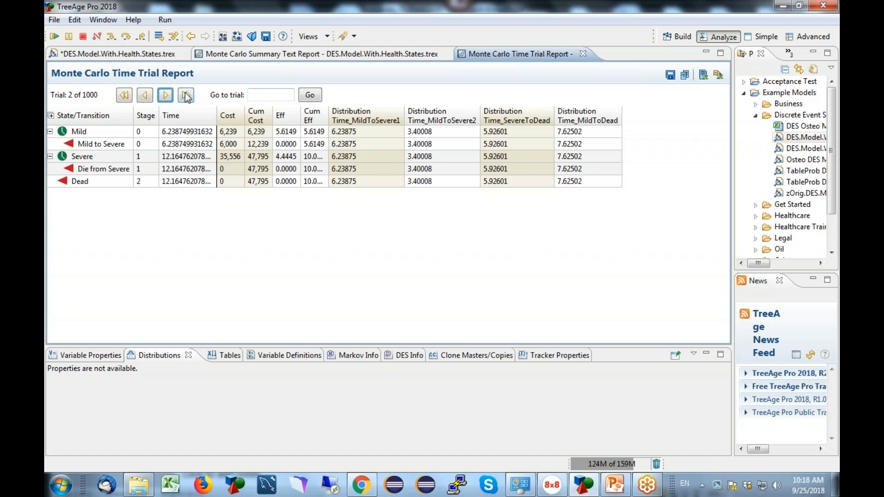
pyautogui.click(165, 95)
pyautogui.click(165, 95)
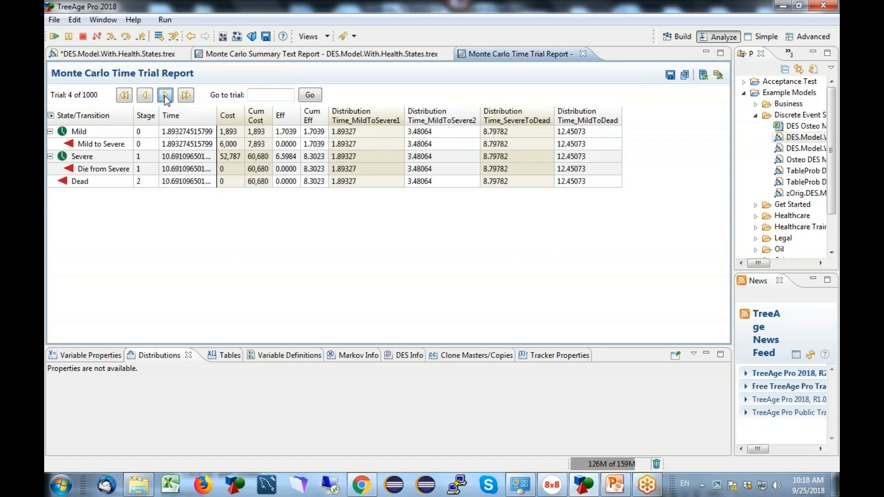
pyautogui.click(165, 96)
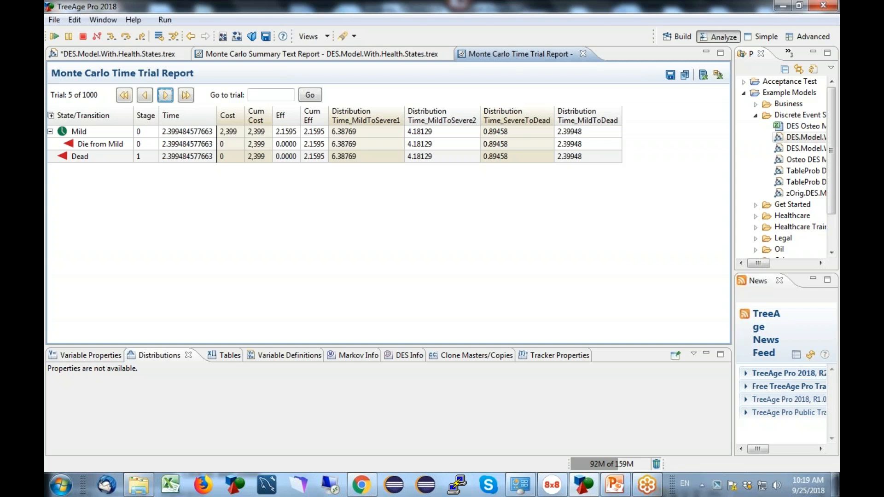
pyautogui.click(167, 96)
pyautogui.click(166, 95)
pyautogui.click(166, 95)
pyautogui.click(166, 95)
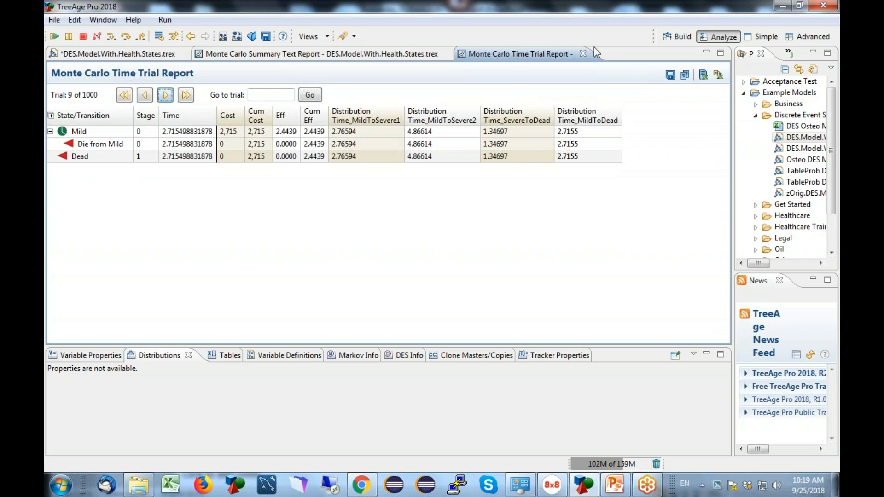
pyautogui.click(583, 54)
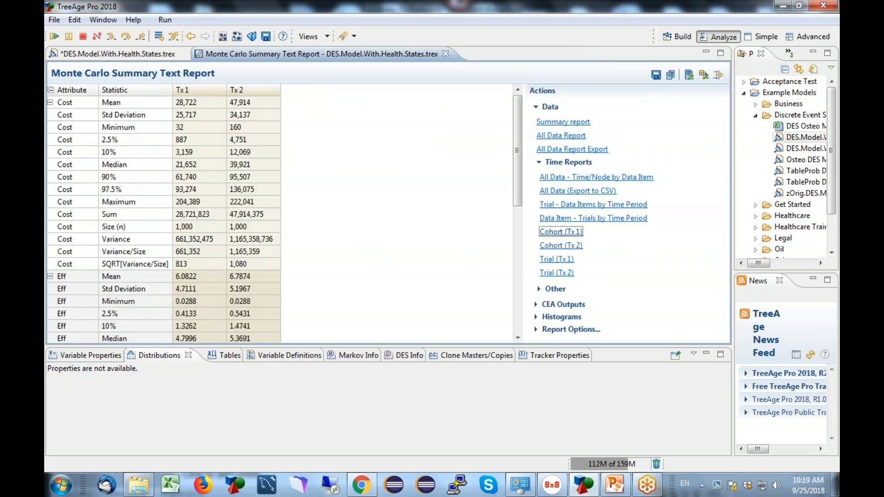
# Open the Tx 1 cohort time report, examine it through to the last time periods, and return to the model tree.
pyautogui.click(560, 233)
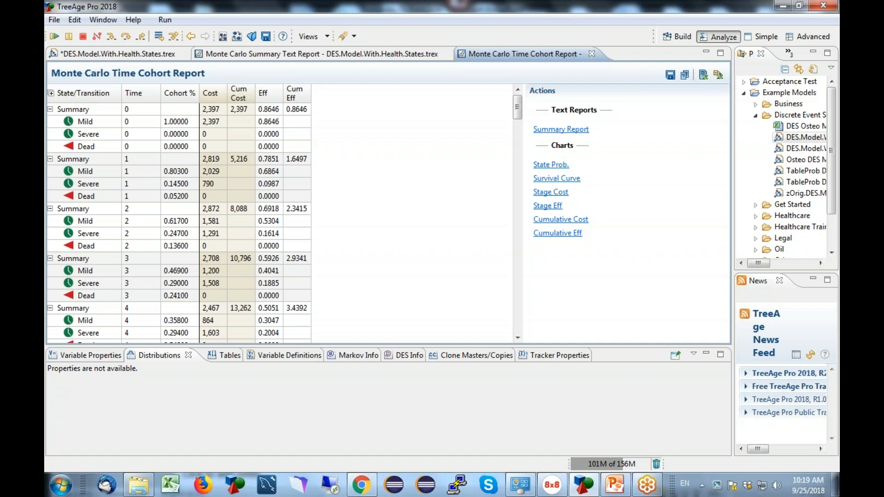
pyautogui.moveTo(517, 107); pyautogui.dragTo(508, 311)
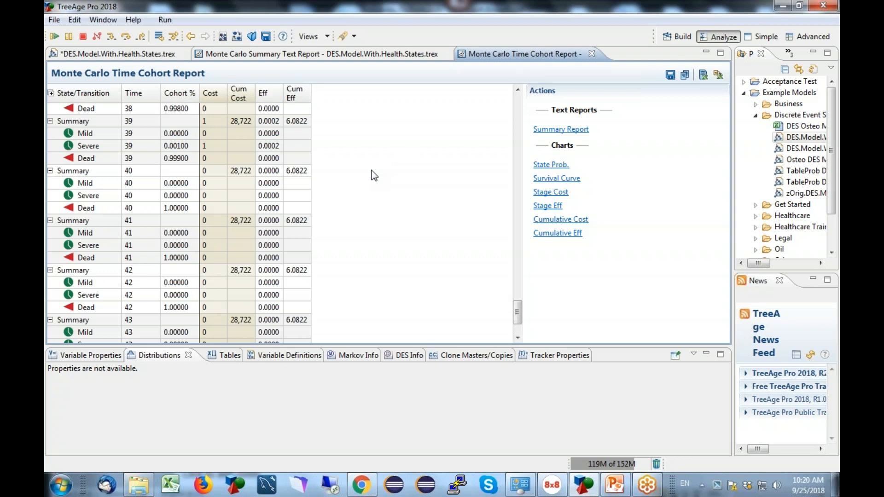
pyautogui.click(648, 484)
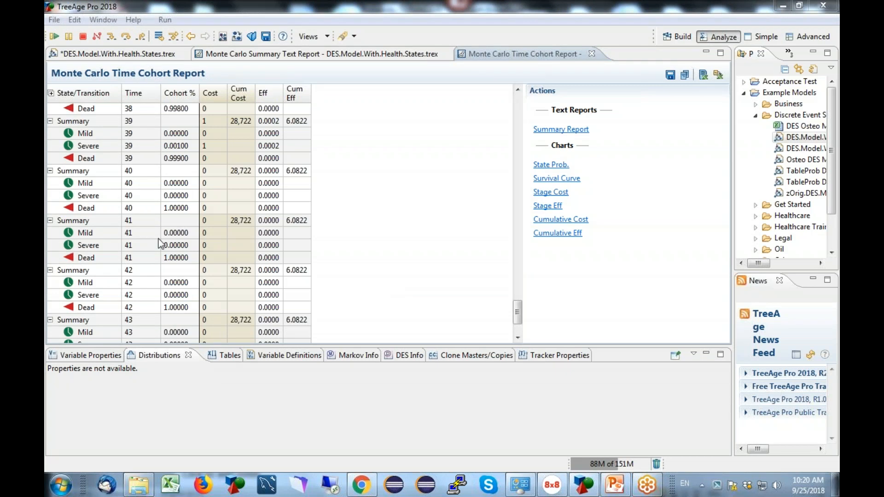
pyautogui.click(125, 54)
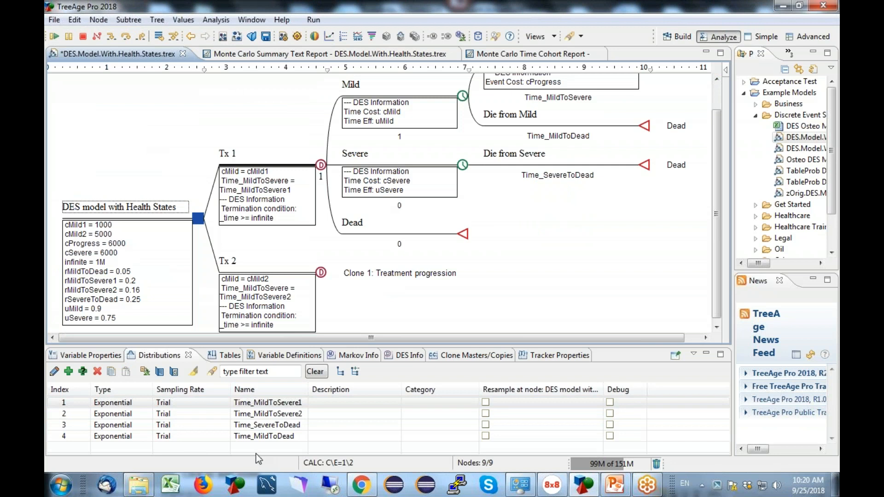
# Open the Time_MildToSevere1 distribution, examine its exponential parameters and sampling rate, and close it without changes.
pyautogui.doubleClick(72, 405)
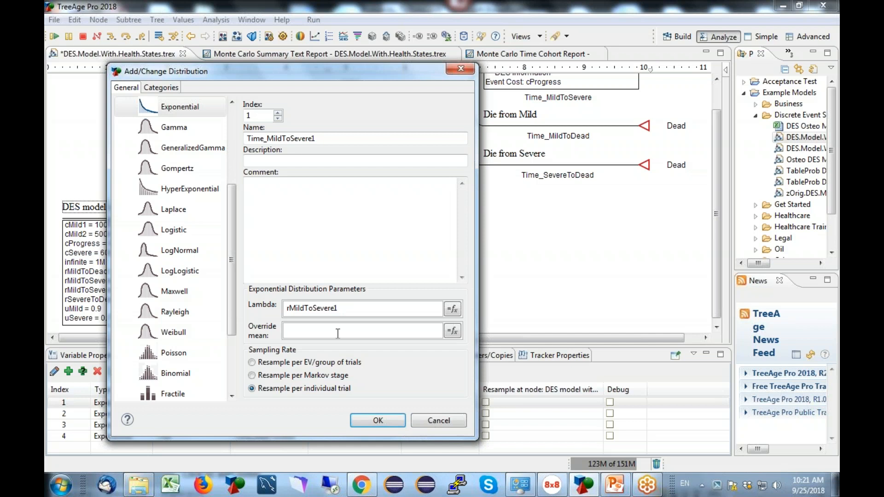
pyautogui.click(429, 419)
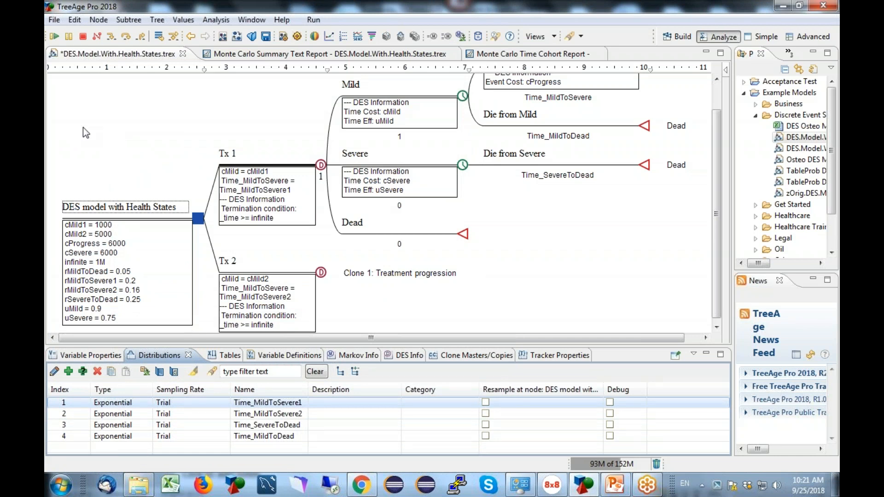
# Try enabling global discounting with an Annual DES time unit in the tree preferences, and discard the changes.
pyautogui.click(157, 19)
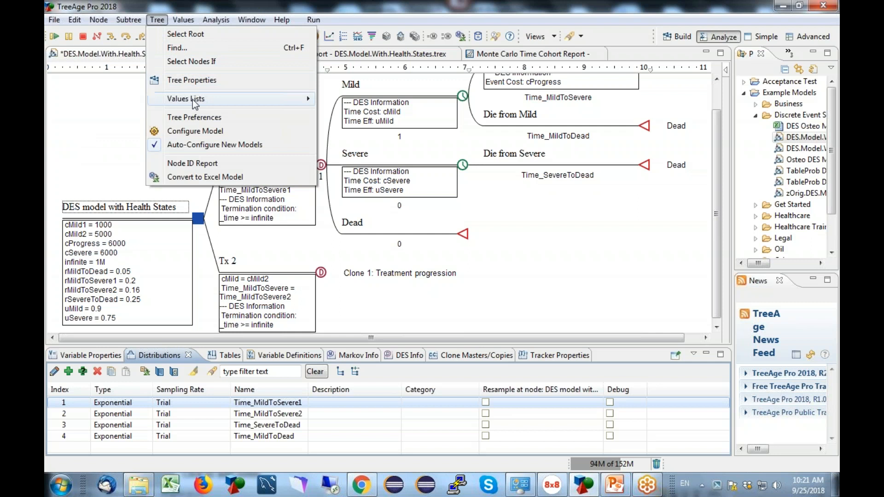
pyautogui.click(199, 118)
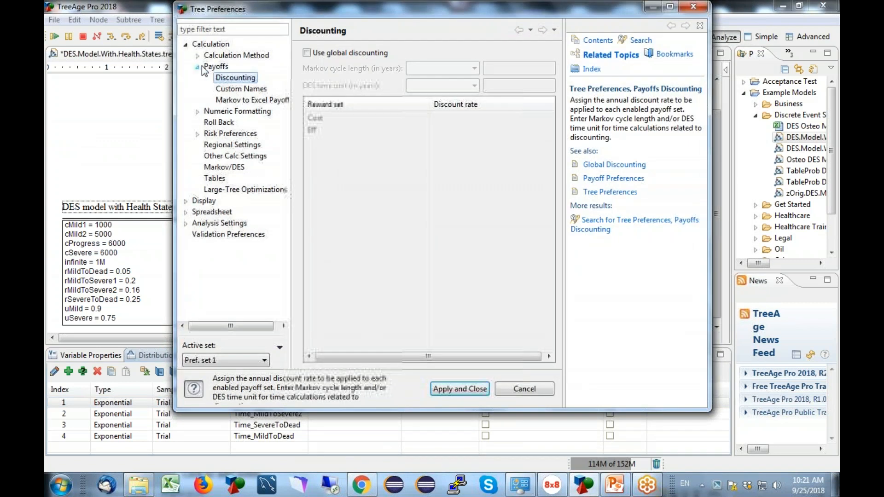
pyautogui.click(311, 52)
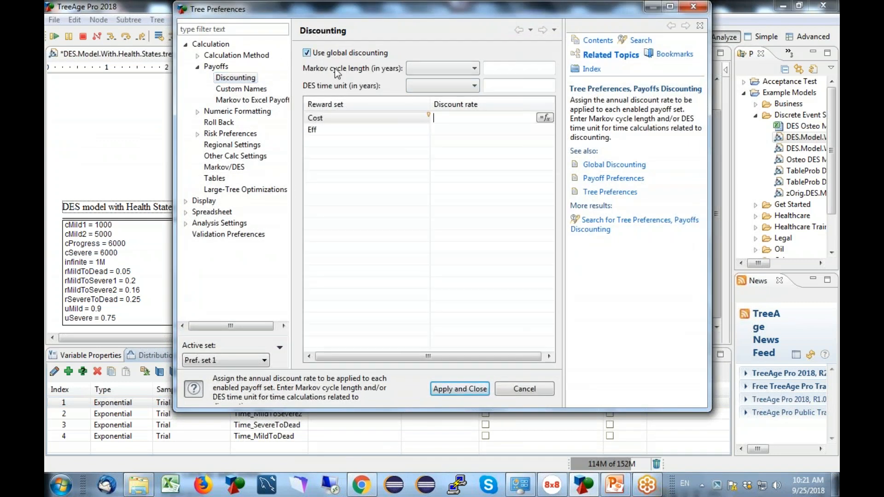
pyautogui.click(470, 86)
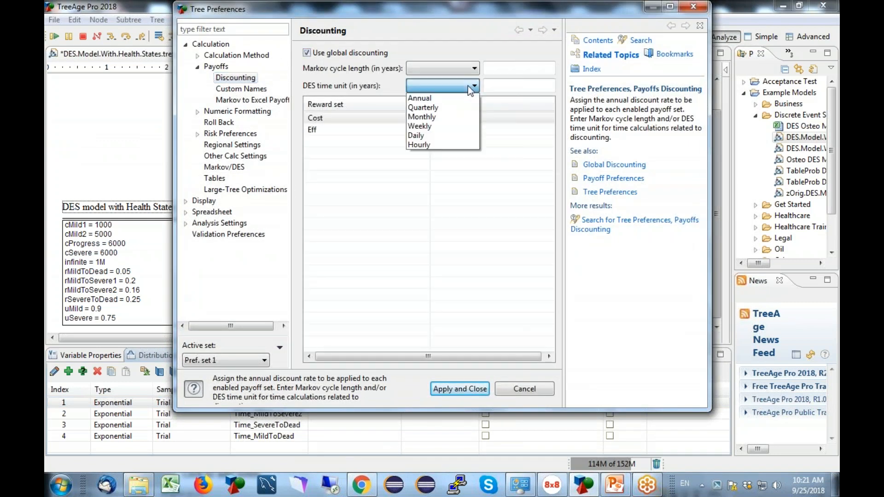
pyautogui.click(429, 98)
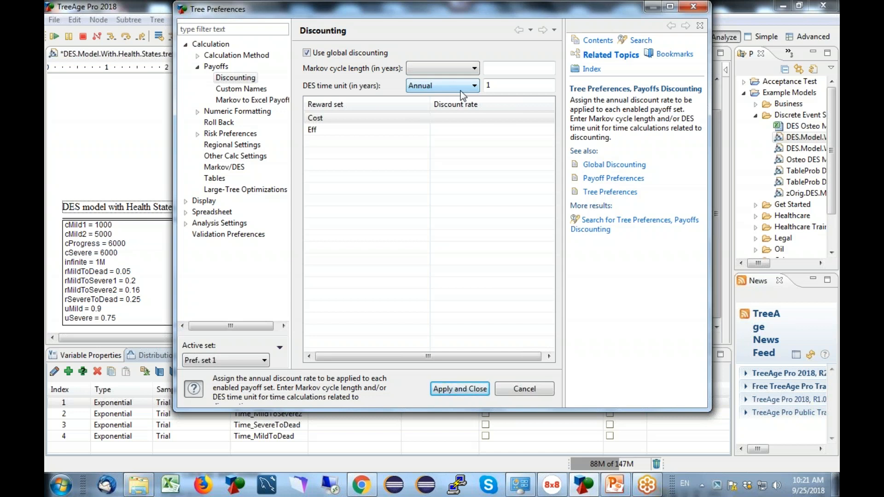
pyautogui.click(513, 386)
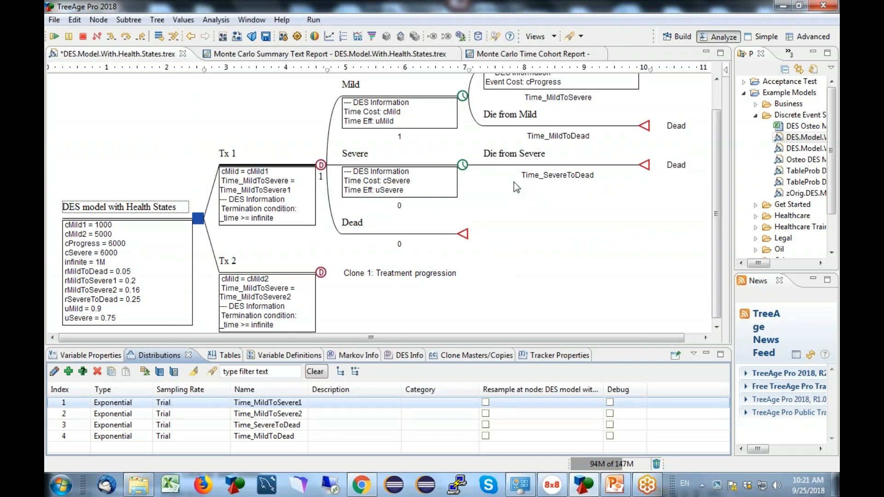
# Generate the cost-effectiveness rankings of Tx 1 and Tx 2 from the Monte Carlo summary report.
pyautogui.click(393, 52)
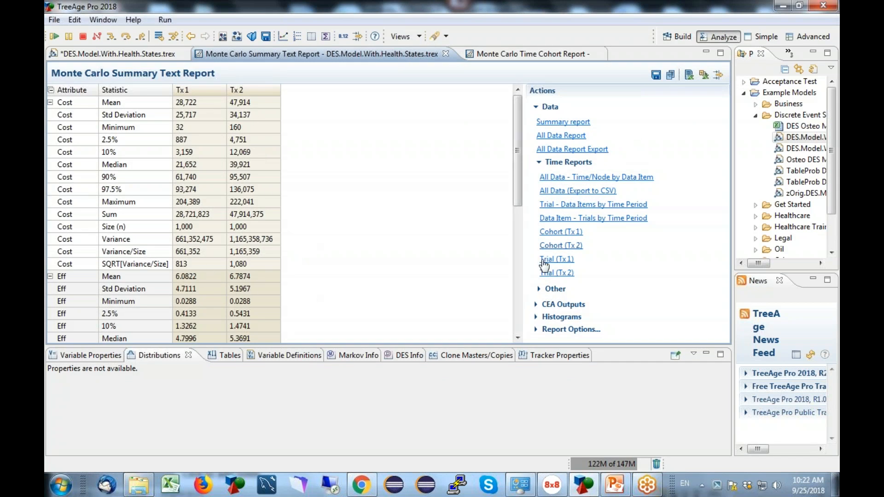
pyautogui.click(550, 305)
pyautogui.scroll(-3, 715, 256)
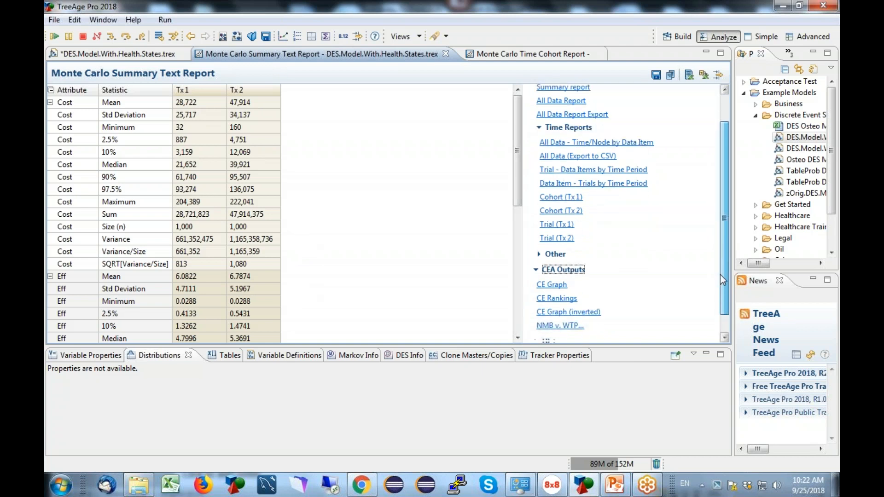
pyautogui.click(574, 296)
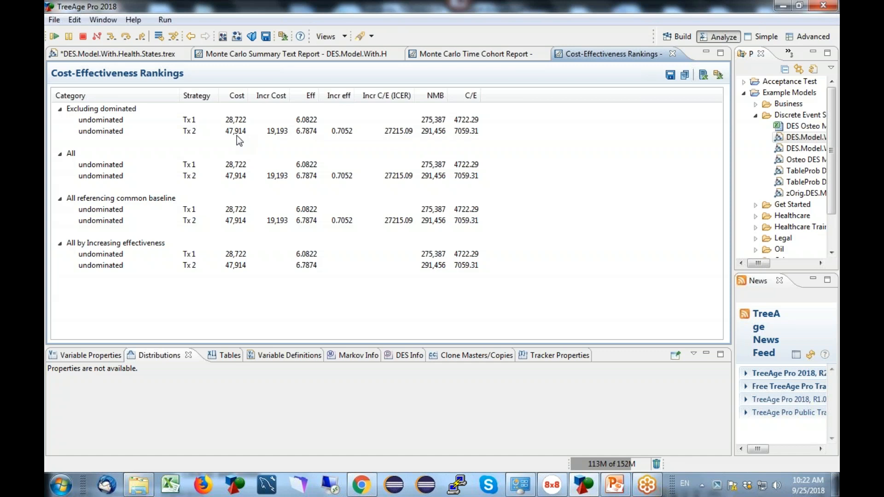
# Review the model tree's Mild and Severe branches alongside the cohort, summary and cost-effectiveness reports, and return to the tree.
pyautogui.click(117, 53)
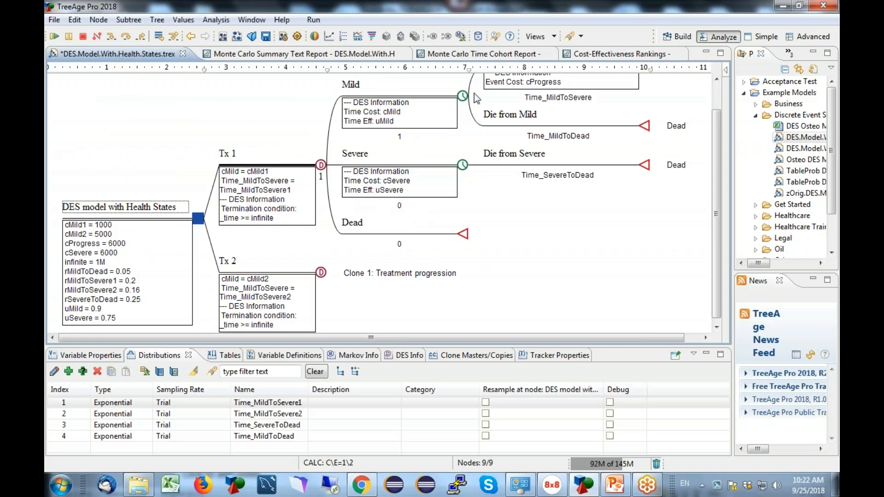
pyautogui.moveTo(716, 124); pyautogui.dragTo(715, 101)
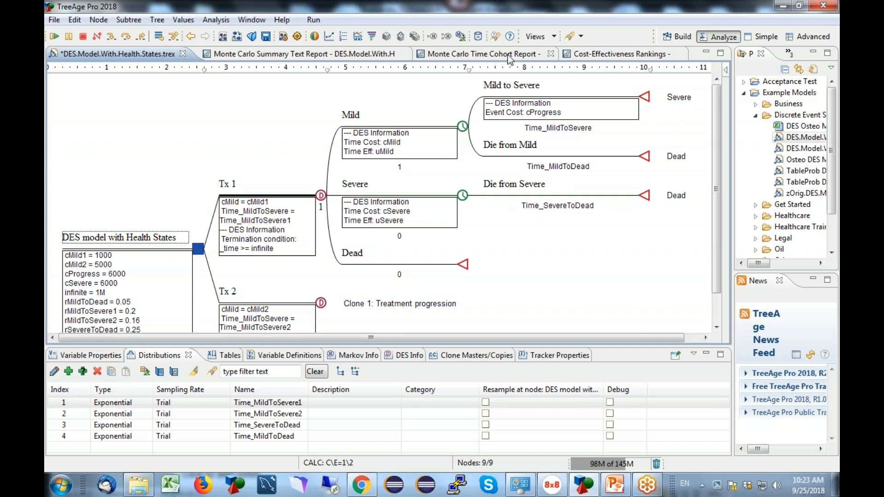
pyautogui.click(549, 54)
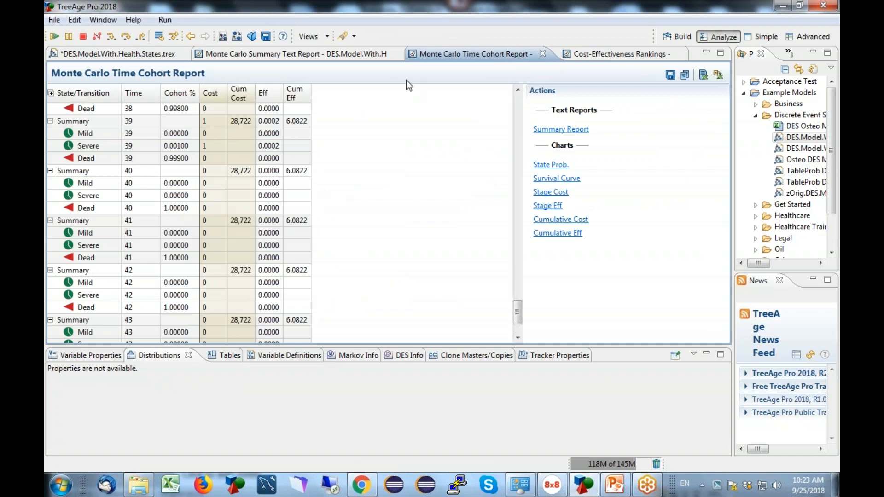
pyautogui.click(335, 52)
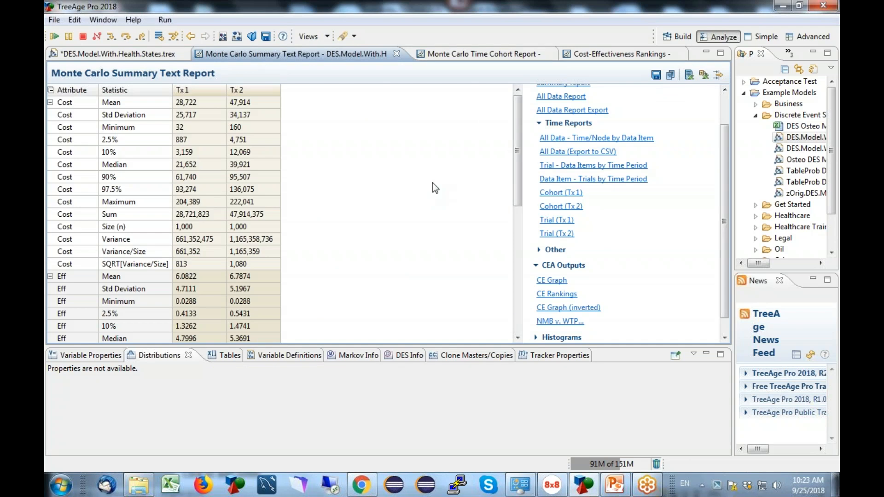
pyautogui.click(642, 55)
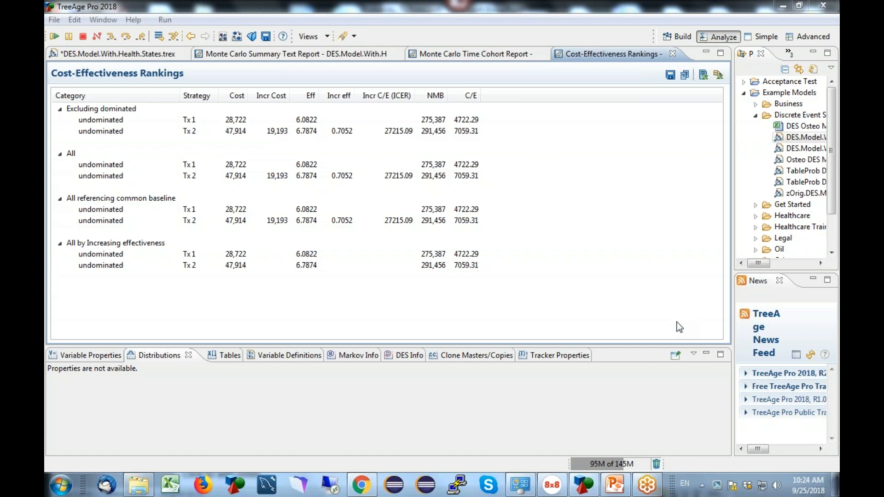
pyautogui.click(126, 55)
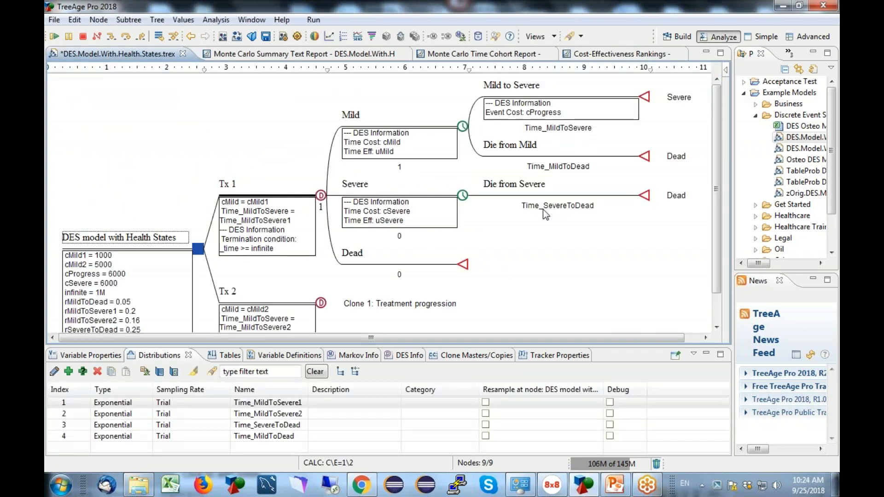